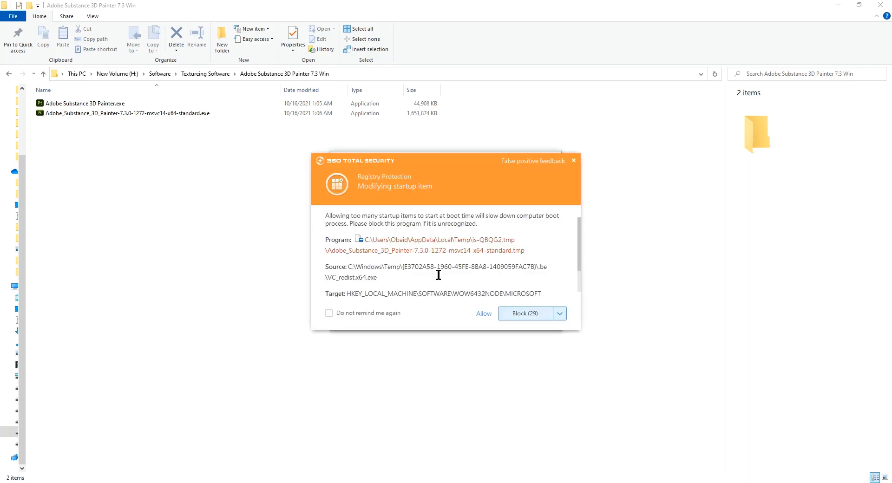
Answer the startup-item security alert with reminders turned off, and finish the setup without launching Adobe Substance 3D Painter
click(389, 313)
click(560, 313)
click(524, 341)
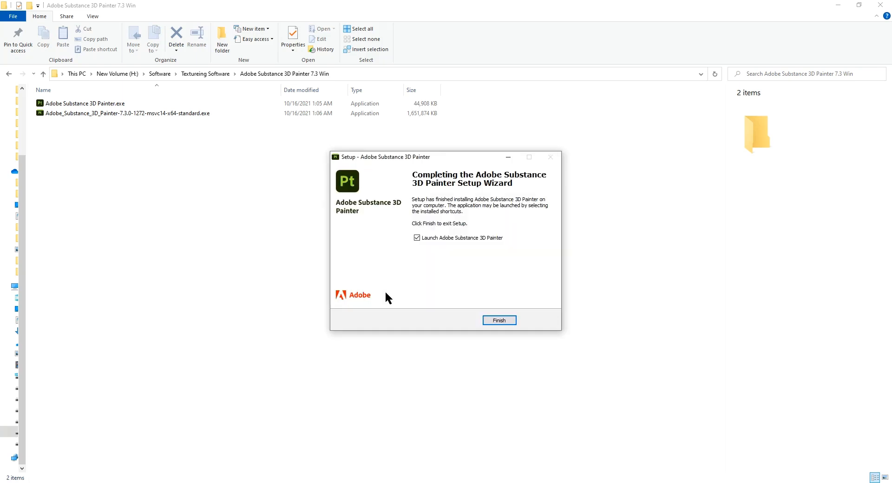
click(430, 238)
click(499, 320)
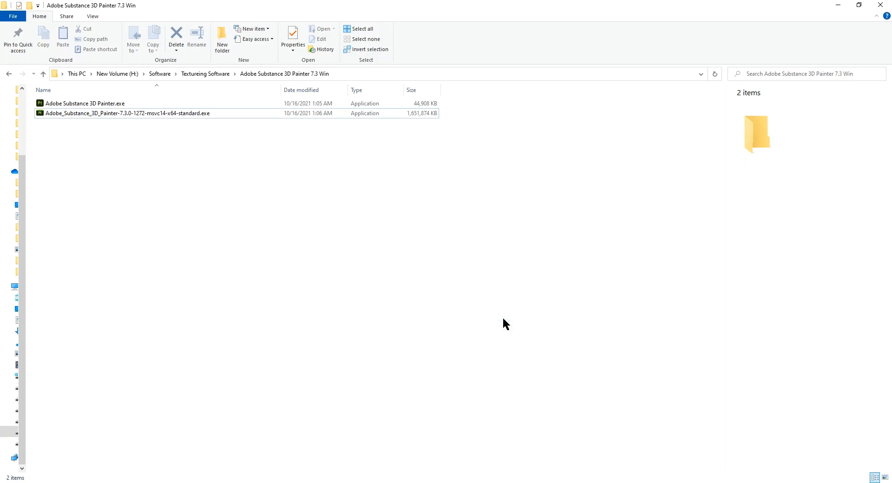
Launch the newly installed Adobe Substance 3D Painter and allow it network access through the Windows firewall
right_click(349, 255)
click(383, 290)
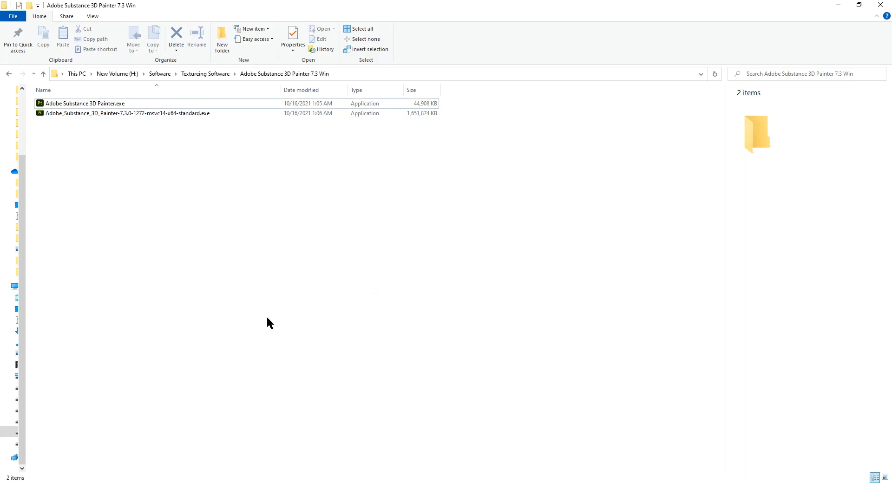
key(super)
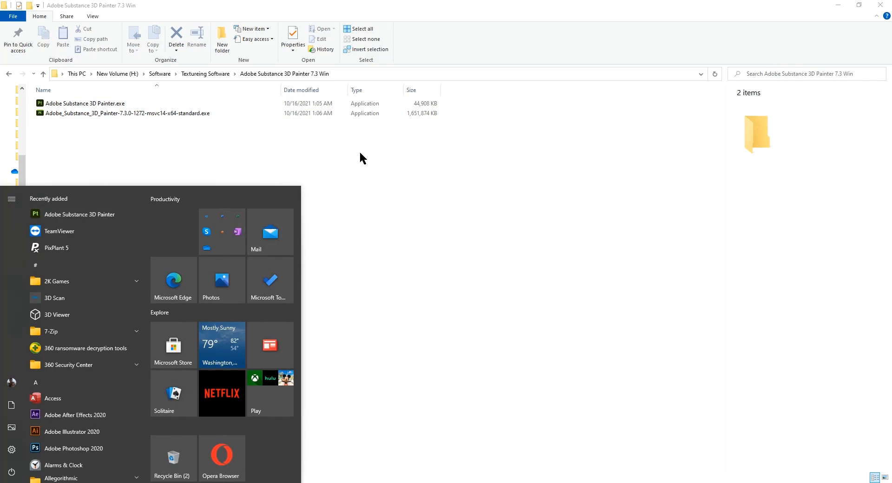
click(73, 214)
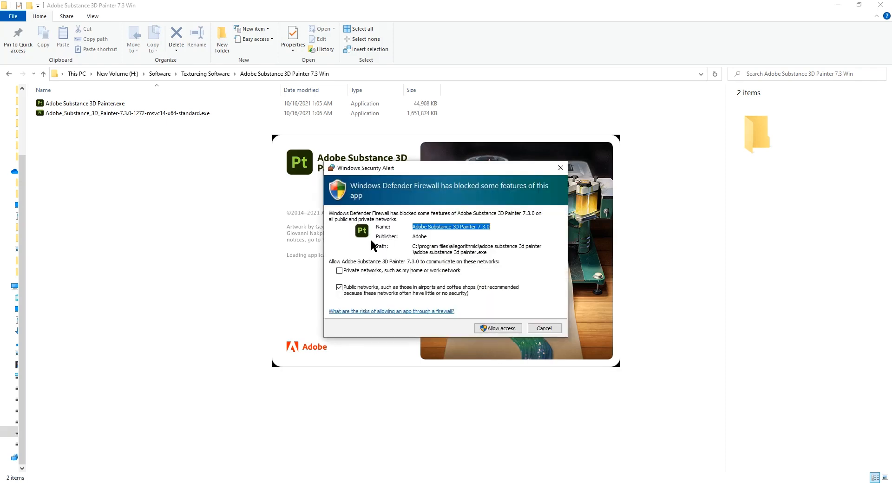
click(511, 327)
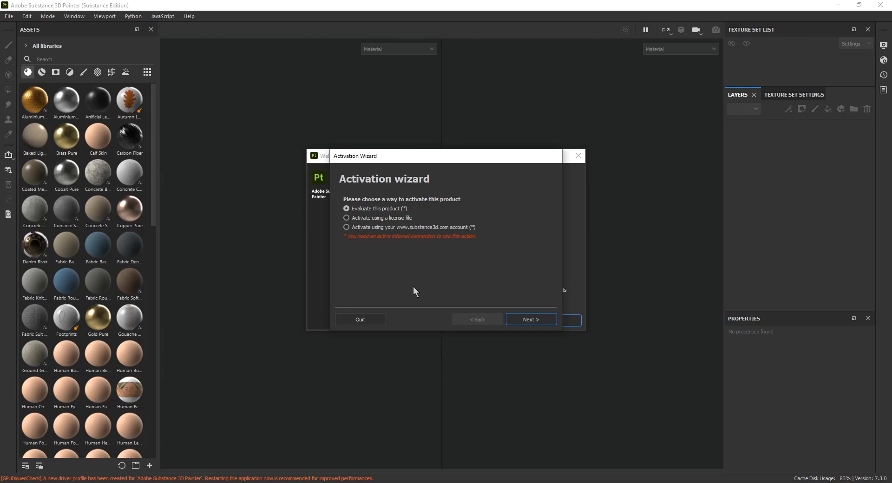
Quit the activation wizard and copy Adobe Substance 3D Painter.exe from the Adobe Substance 3D Painter 7.3 Win folder
click(361, 319)
right_click(269, 244)
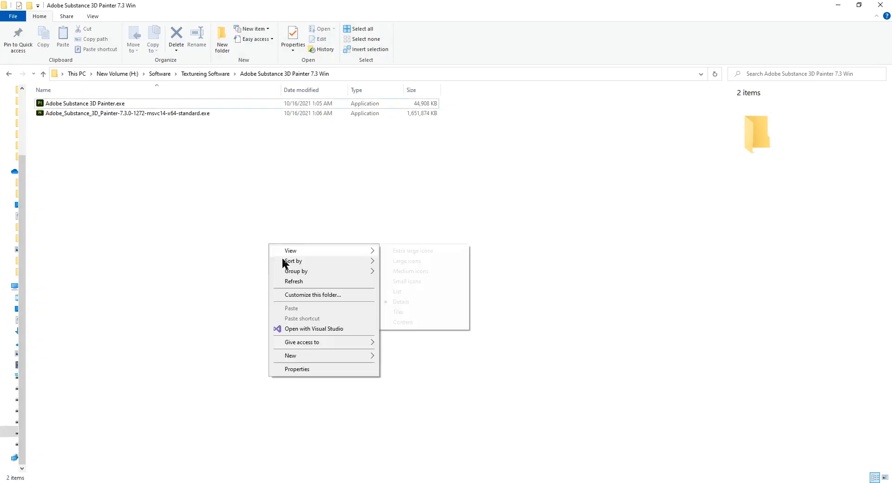
click(293, 282)
double_click(100, 104)
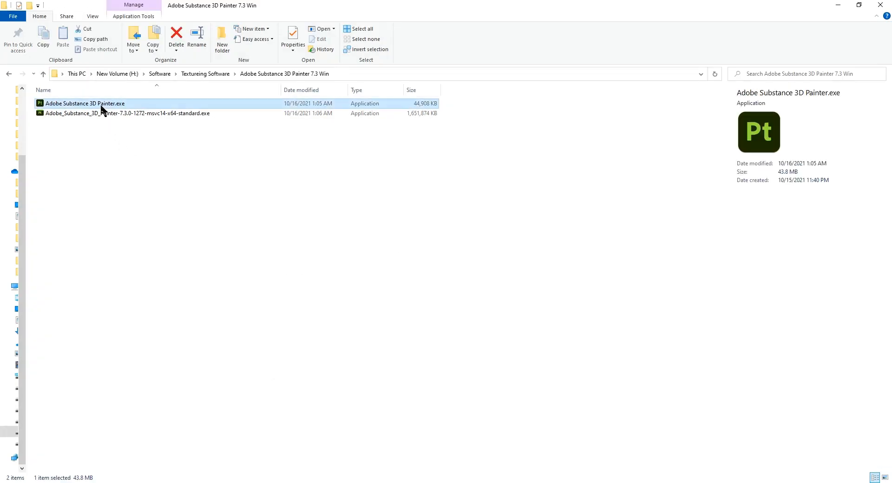
right_click(100, 104)
click(137, 350)
Open the Adobe Substance 3D Painter installation folder in Program Files by following the location of its Start shortcut
key(super)
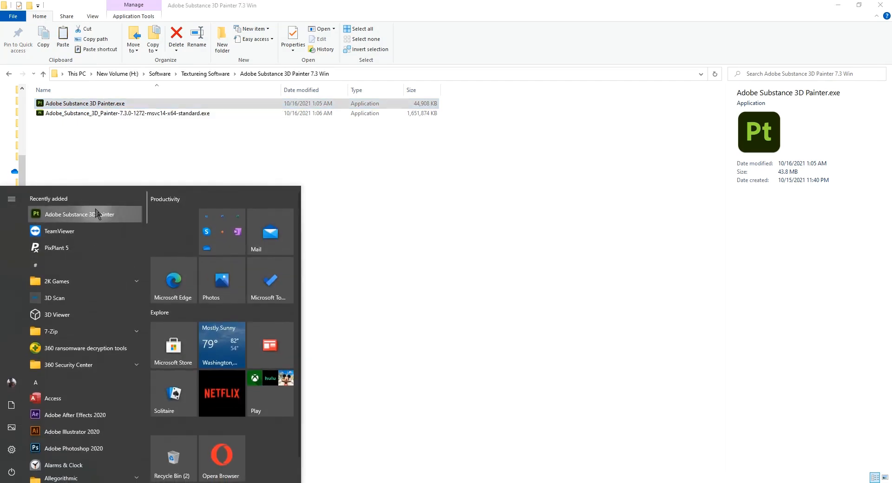
right_click(96, 211)
mouse_move(189, 231)
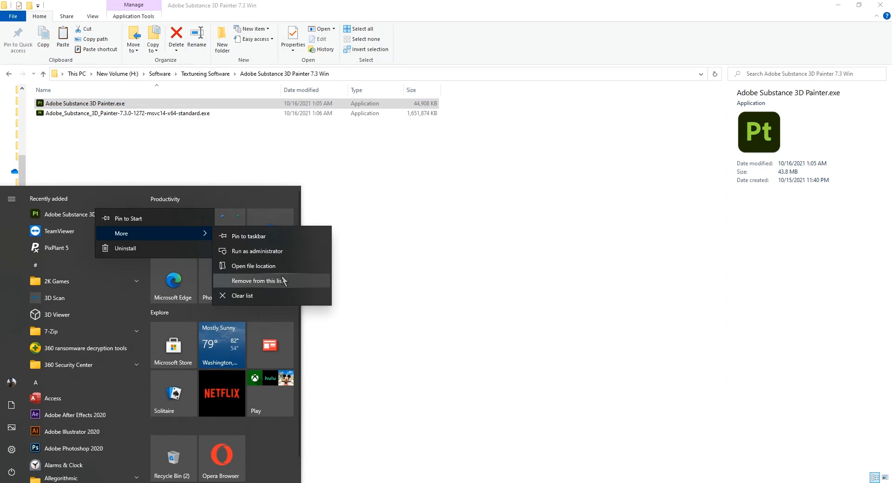
click(279, 268)
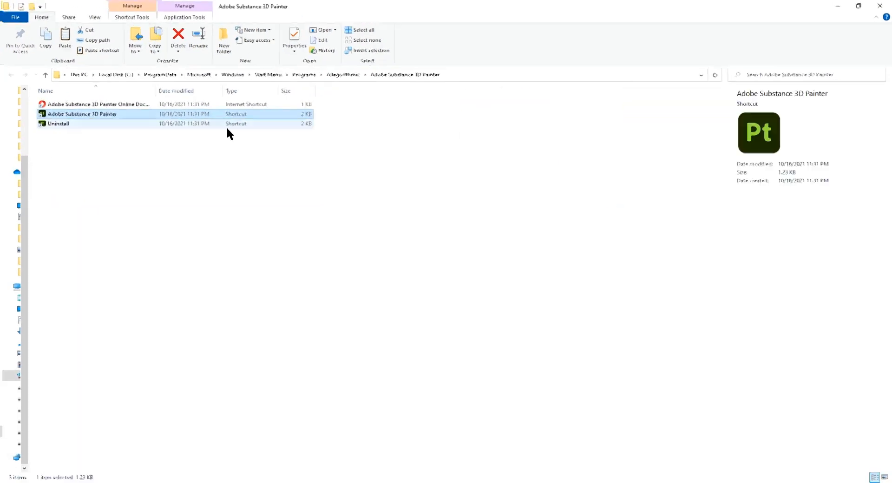
right_click(69, 114)
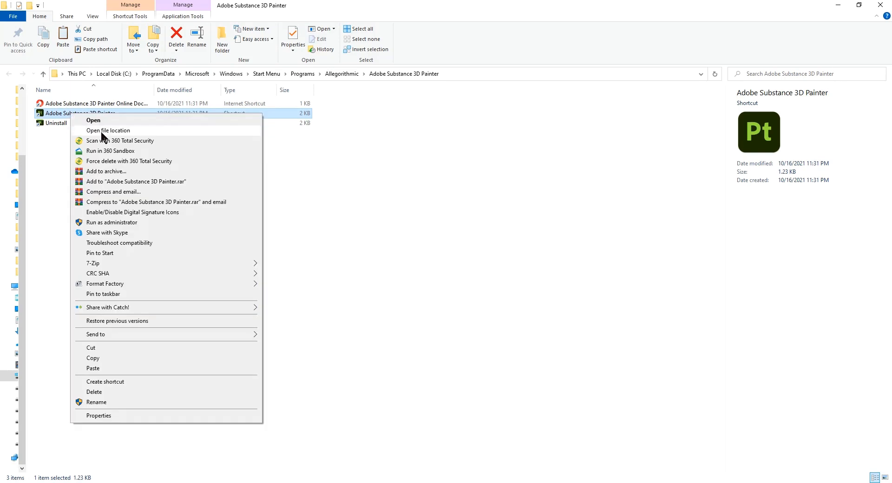
click(102, 131)
click(427, 258)
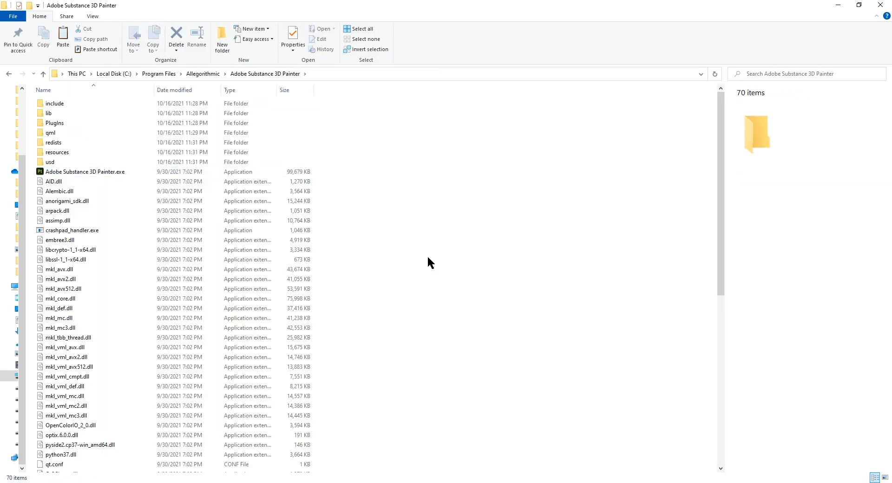
Paste the copied Adobe Substance 3D Painter.exe into the installation folder, replacing the existing file, and refresh the folder
key(ctrl+v)
click(290, 180)
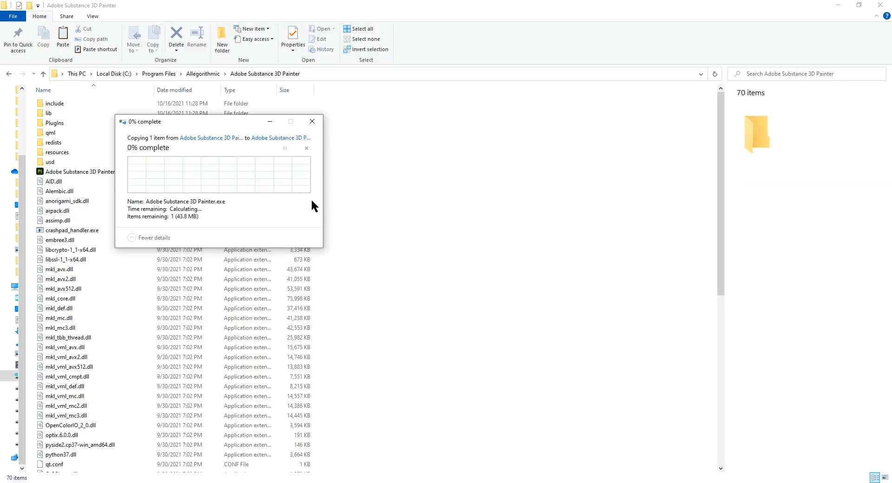
click(209, 185)
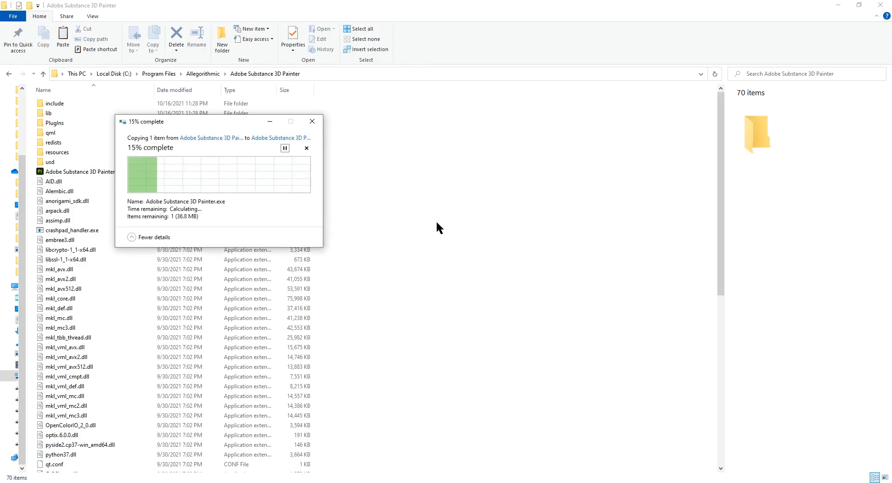
right_click(462, 213)
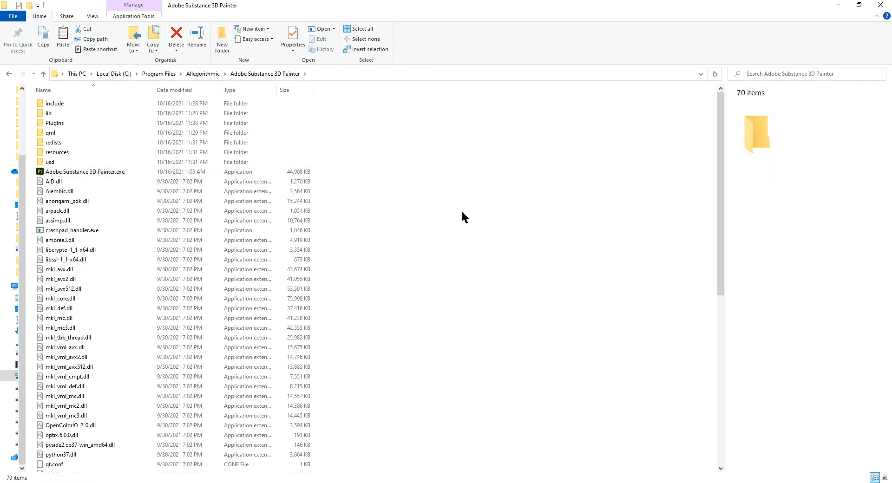
click(488, 252)
Launch Adobe Substance 3D Painter, choosing to run it despite the SmartScreen warning, and close its welcome window
key(super)
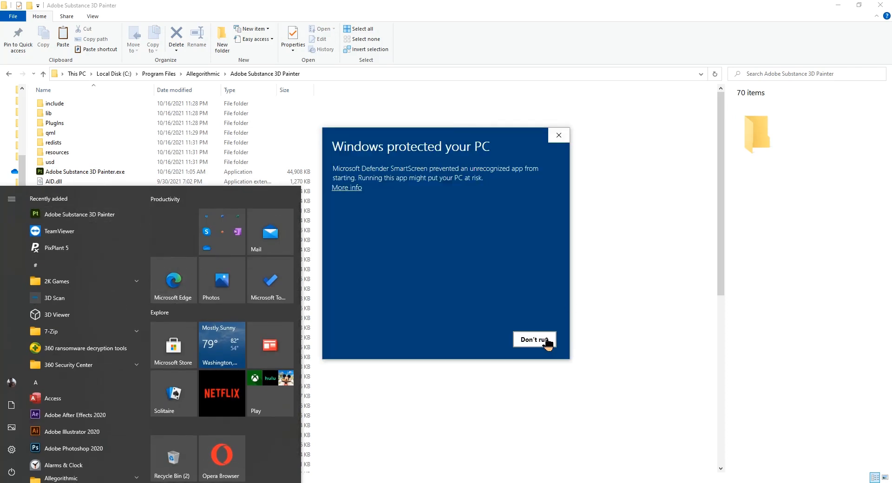
click(347, 187)
click(478, 340)
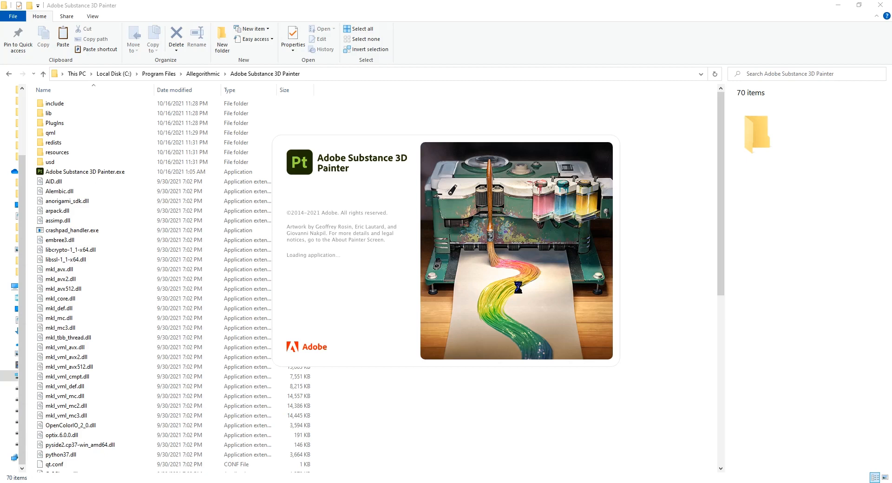
click(838, 6)
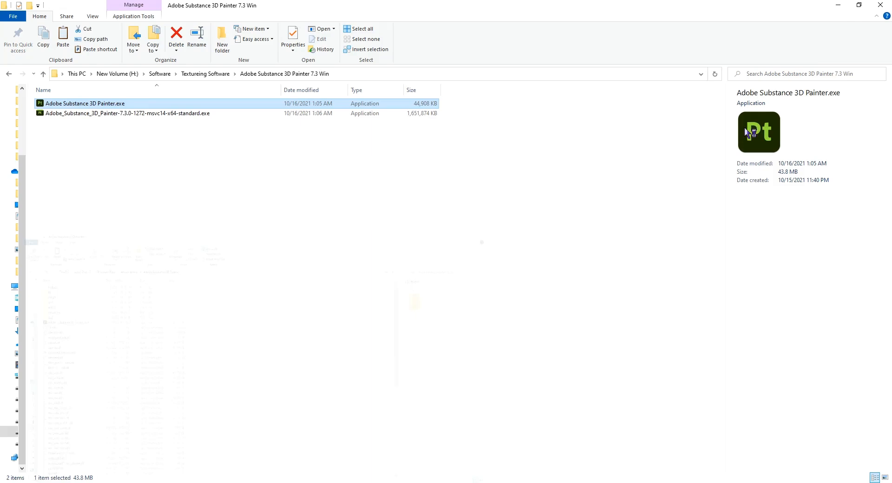
mouse_move(312, 482)
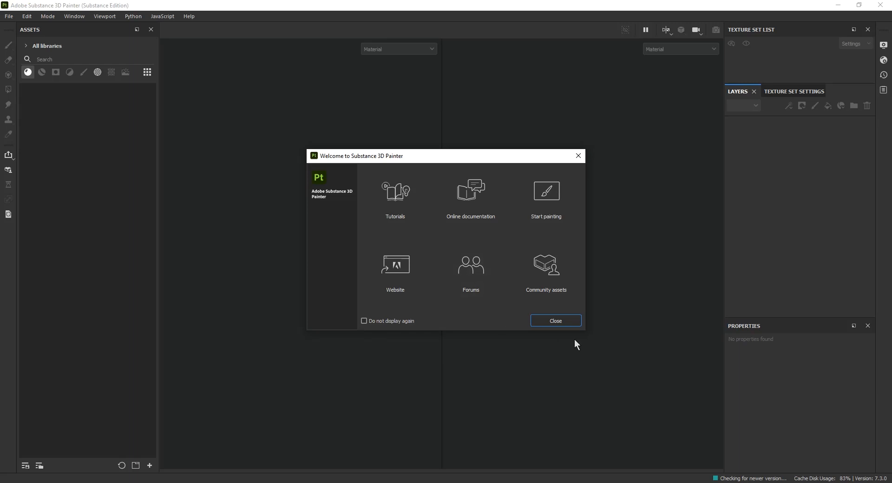
click(572, 326)
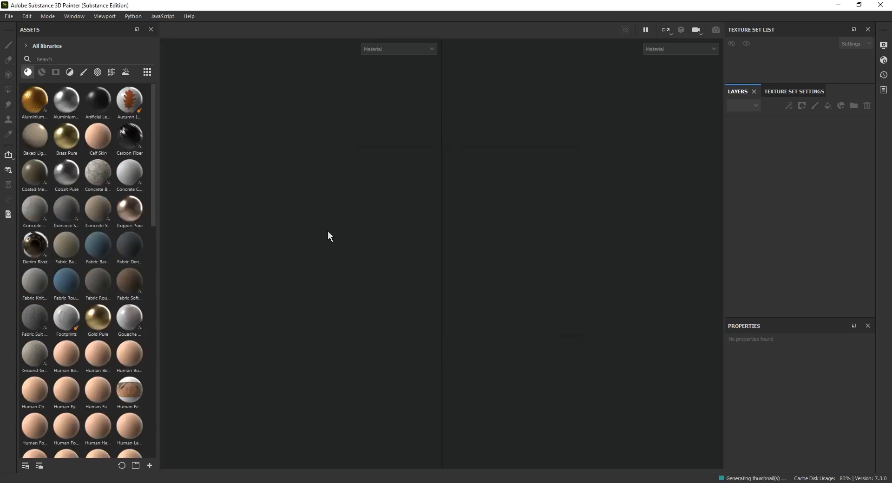
Widen the Assets panel and browse through the materials and smart materials
drag(158, 222, 246, 221)
scroll(217, 206, down, 8)
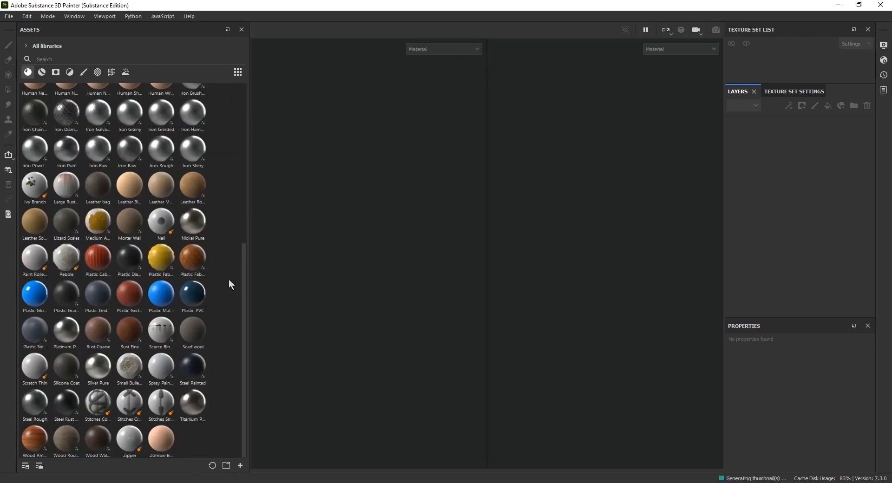
scroll(229, 278, up, 8)
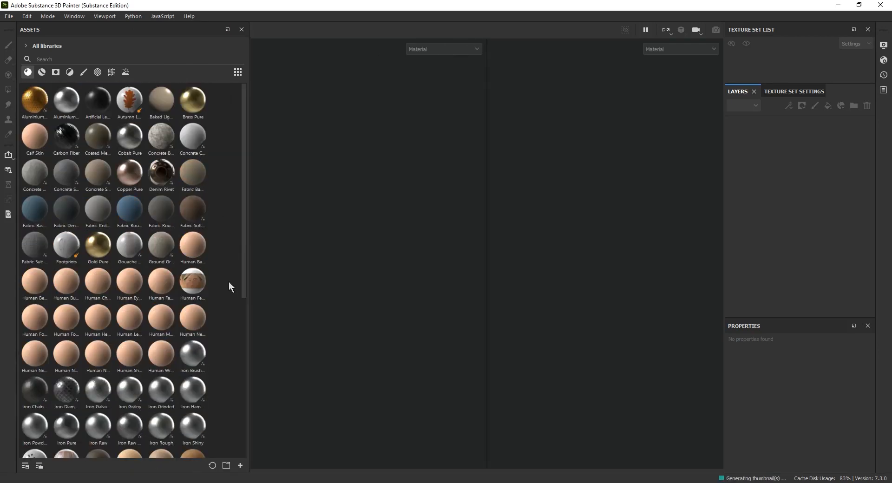
click(45, 70)
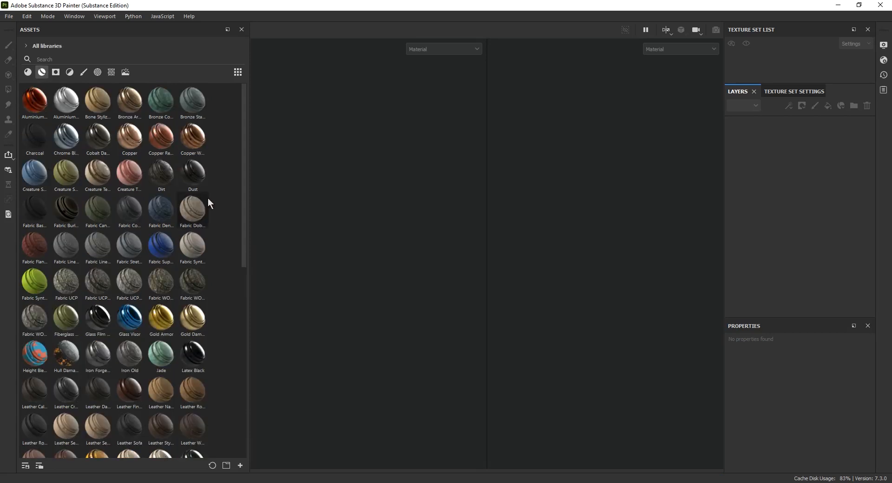
scroll(234, 199, down, 8)
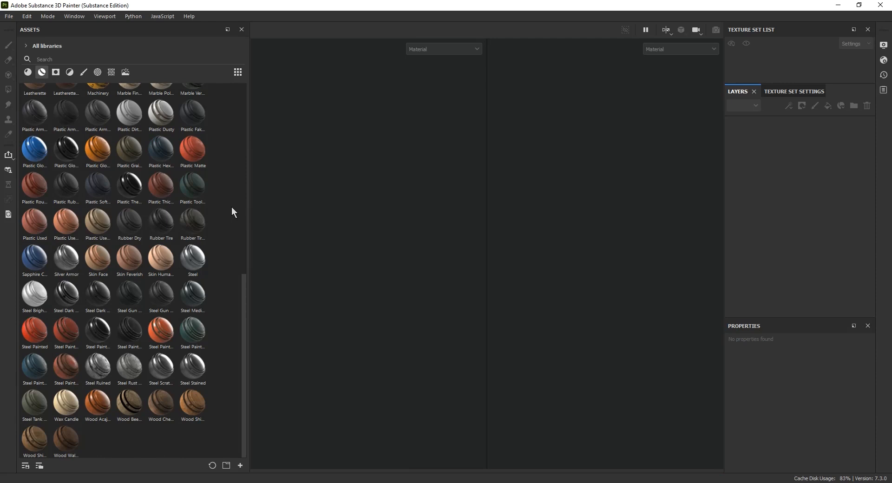
scroll(231, 230, up, 5)
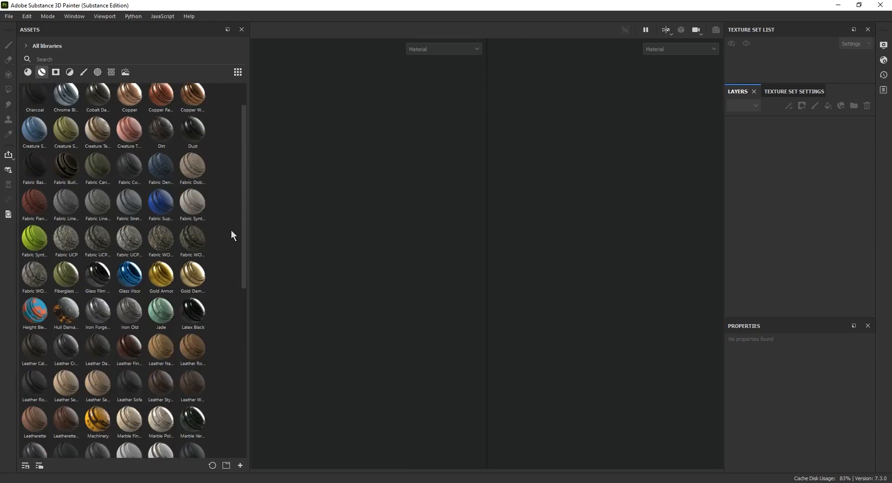
scroll(233, 236, down, 3)
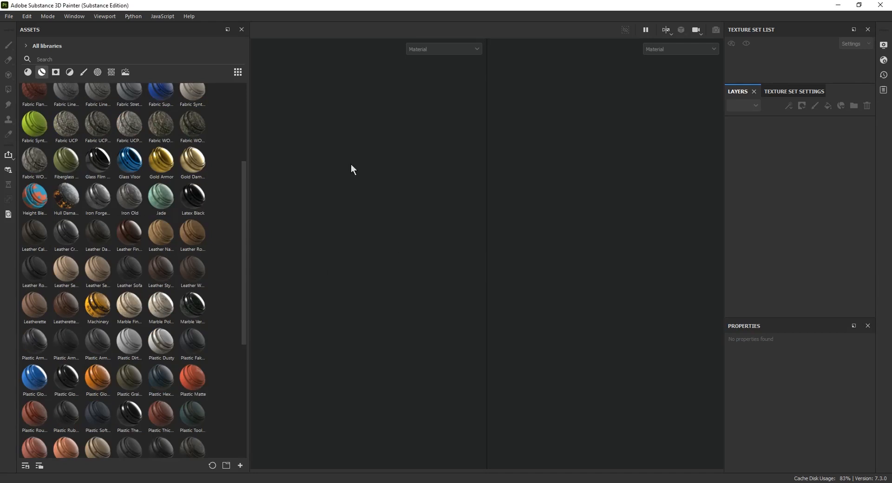
Start a new project and select tape.fbx from E:\Youtube\Substance Painter as its mesh file
click(11, 17)
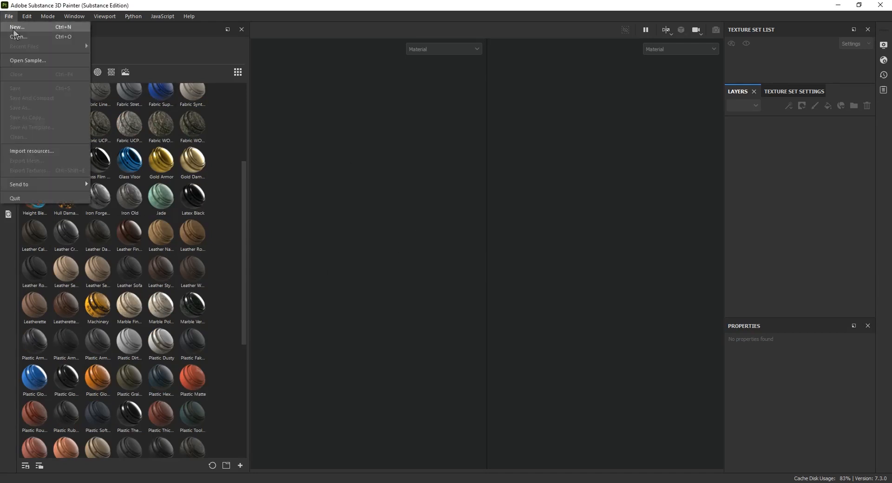
click(15, 29)
click(540, 114)
text(E:\Youtube\Substance Painter)
key(Return)
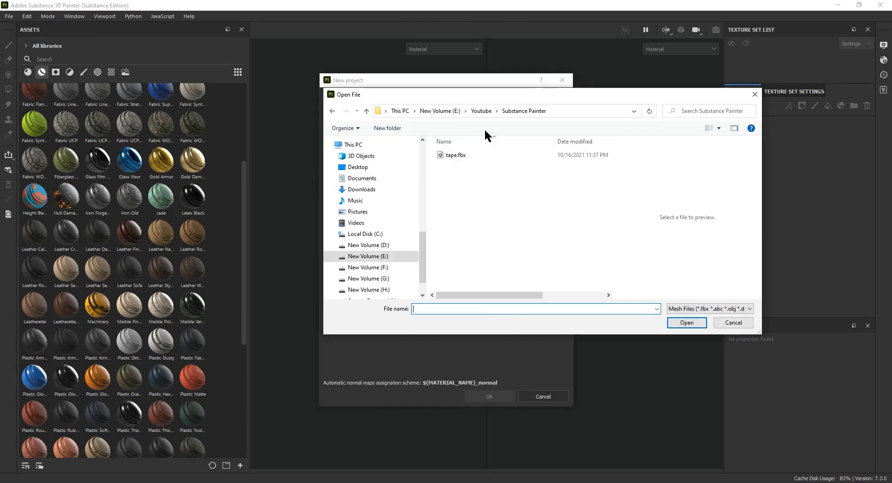
click(464, 153)
click(686, 322)
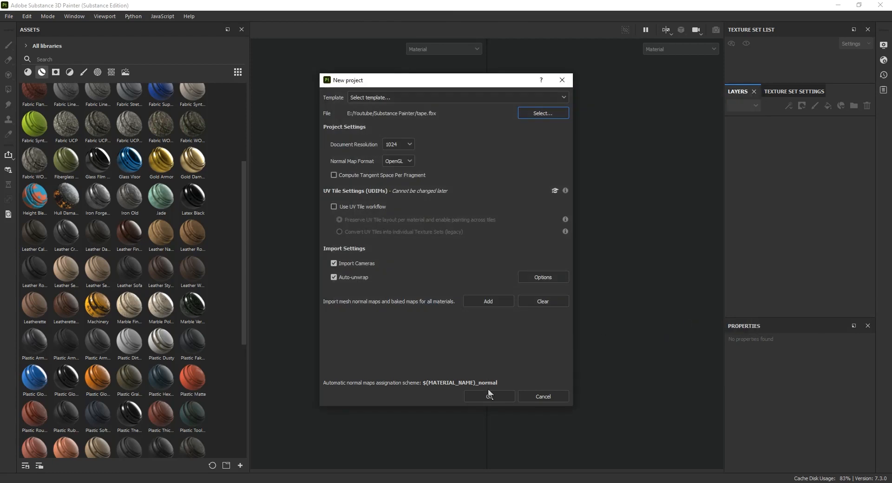
Set the document resolution to 2048 and create the project
click(403, 147)
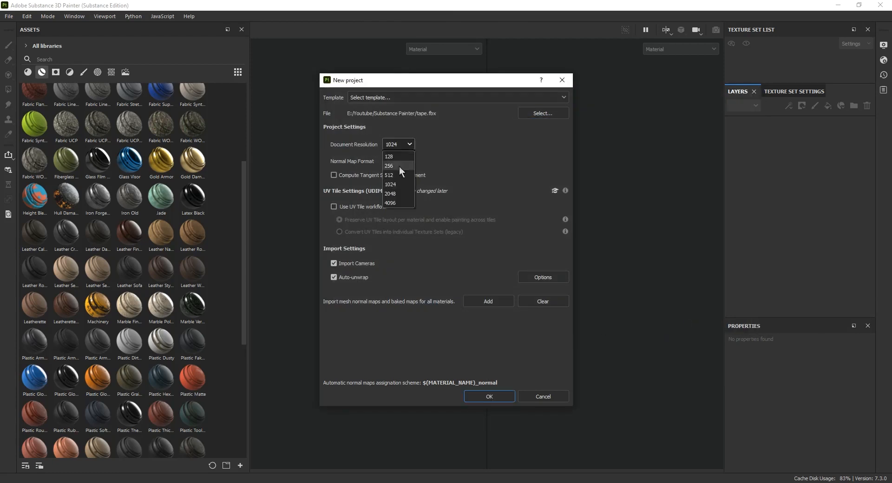
click(394, 194)
click(486, 396)
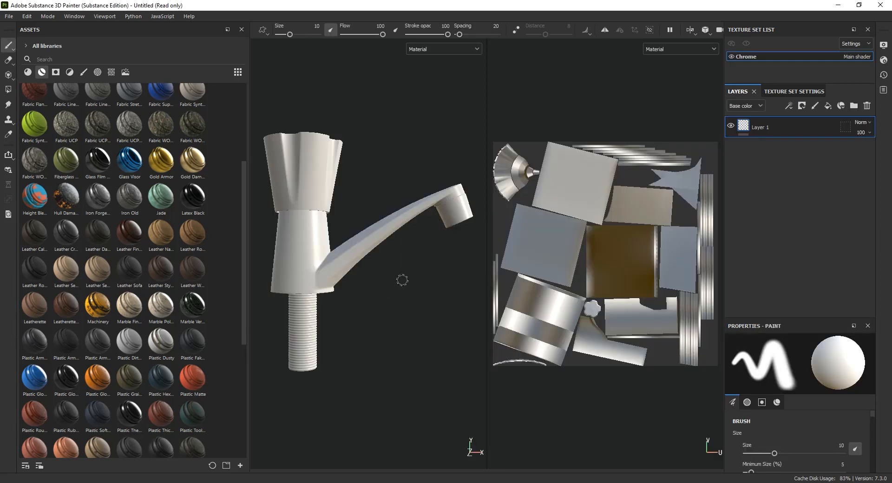
Search the smart materials for "metal" and apply the Steel smart material to the faucet model
scroll(403, 280, down, 2)
mouse_move(340, 272)
alt+mouse_down()
mouse_move(354, 259)
mouse_move(384, 259)
mouse_move(392, 213)
mouse_move(285, 279)
mouse_move(335, 272)
alt+mouse_up()
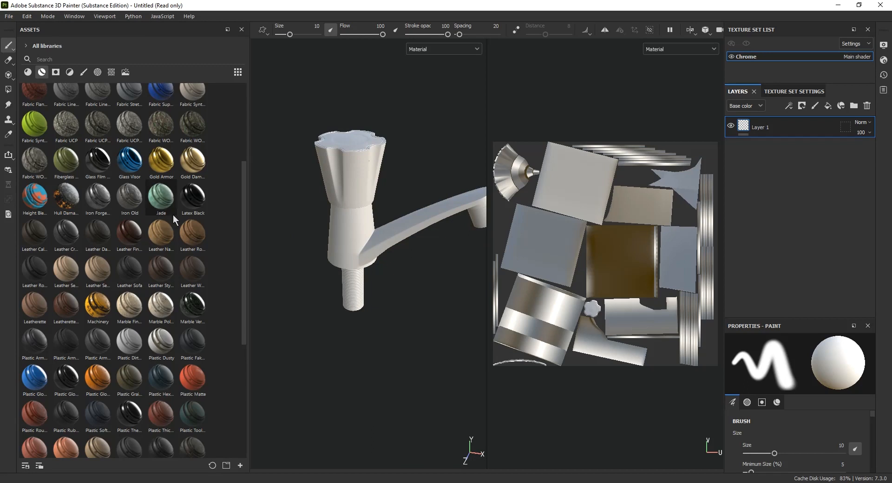
scroll(180, 258, up, 4)
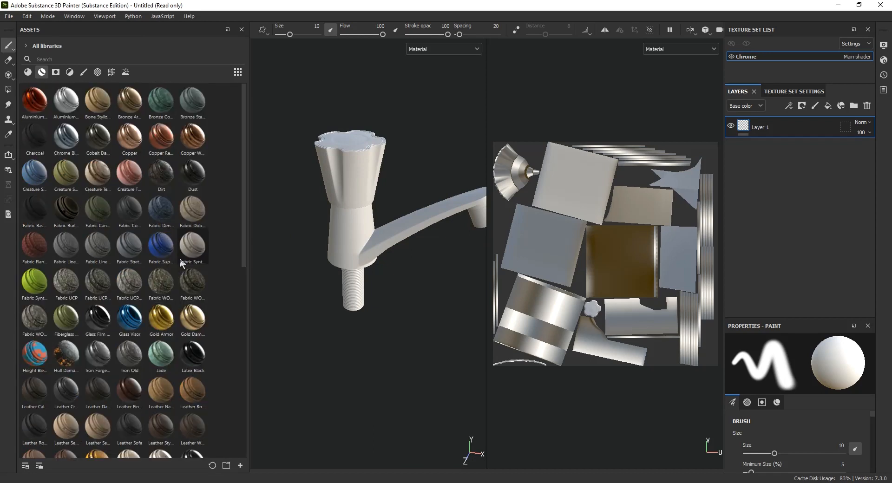
click(65, 57)
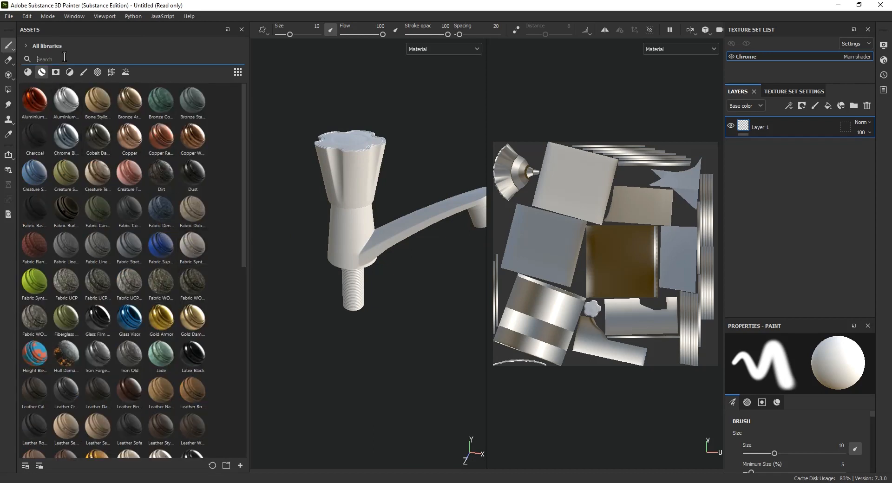
text(metal)
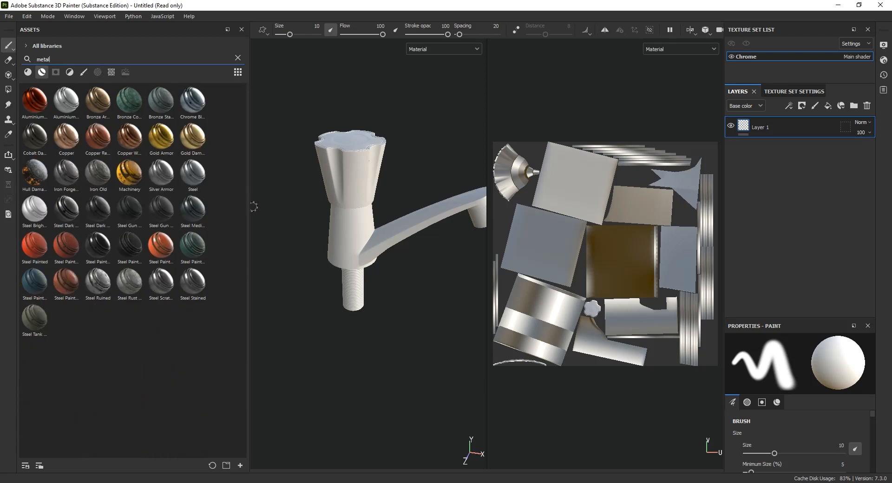
drag(186, 172, 361, 199)
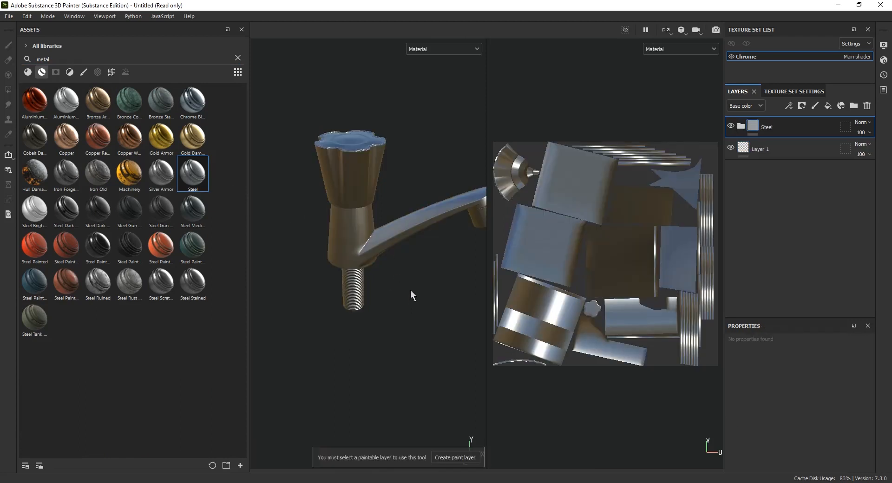
Examine the Steel material on the faucet's handle, spout and body from different angles and distances
mouse_move(402, 258)
alt+mouse_down()
mouse_move(274, 243)
mouse_move(395, 234)
mouse_move(348, 240)
alt+mouse_up()
mouse_move(328, 240)
shift+right_down()
mouse_move(488, 257)
mouse_move(429, 260)
shift+right_up()
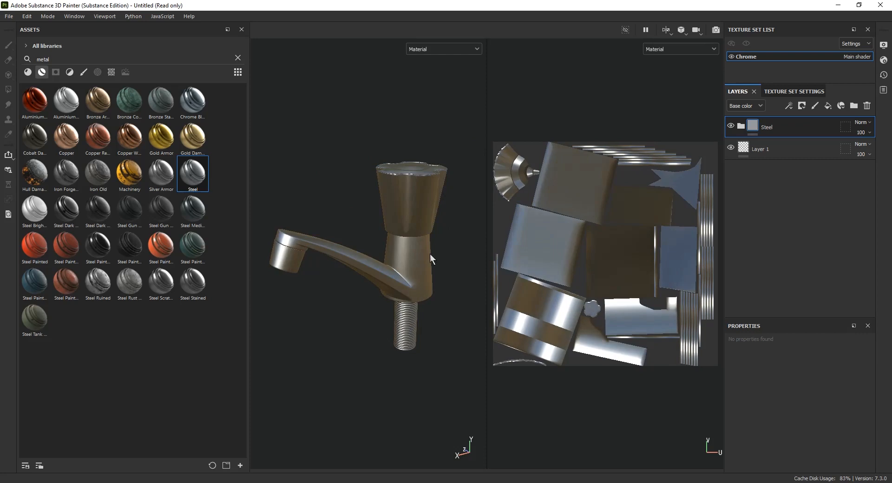
scroll(434, 199, up, 3)
scroll(418, 198, up, 4)
alt+drag(408, 222, 432, 153)
scroll(396, 191, down, 5)
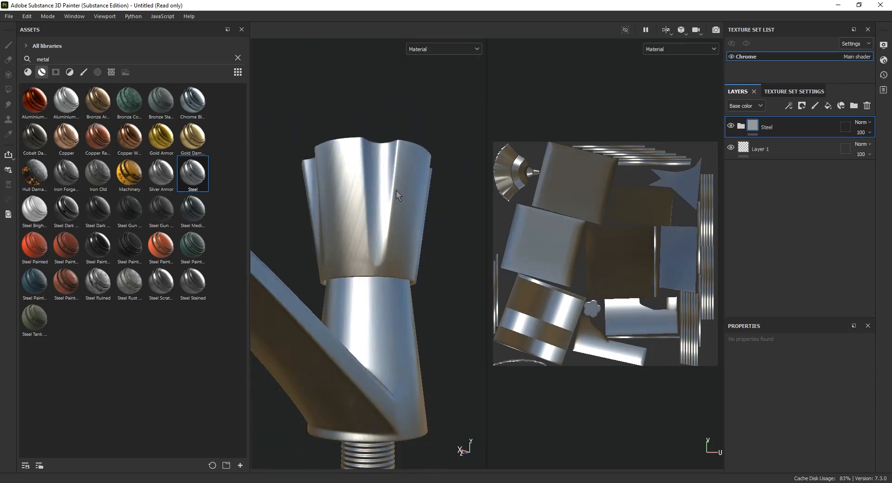
click(567, 228)
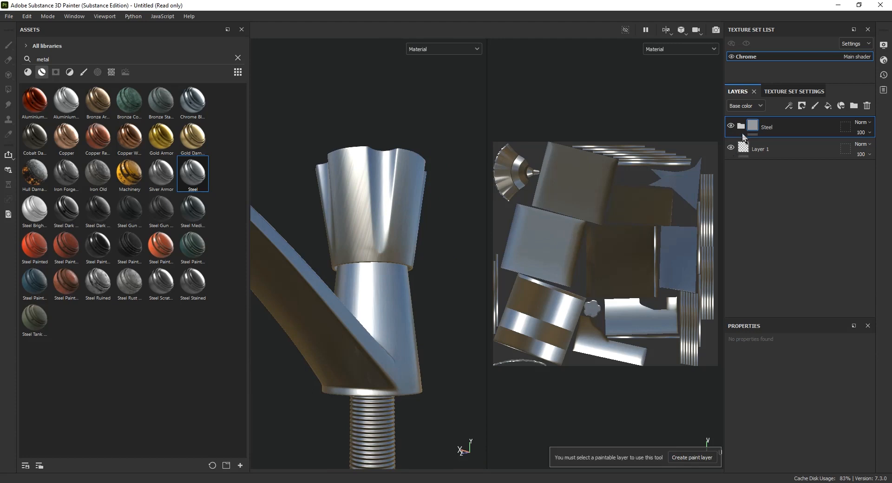